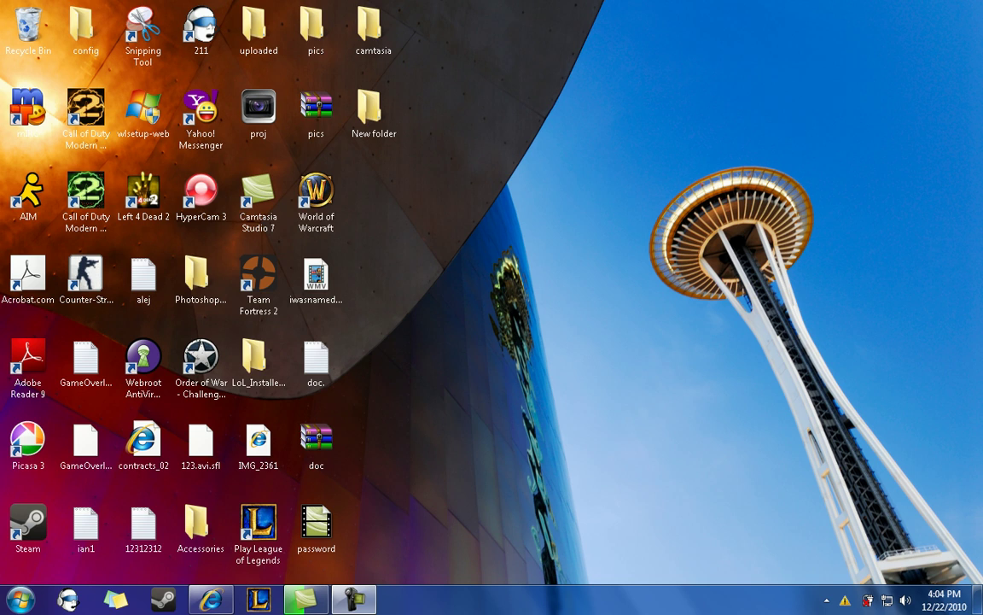
Search the installed programs for "charac", open Character Map and move its window to the middle of the desktop.
left_click(373, 114)
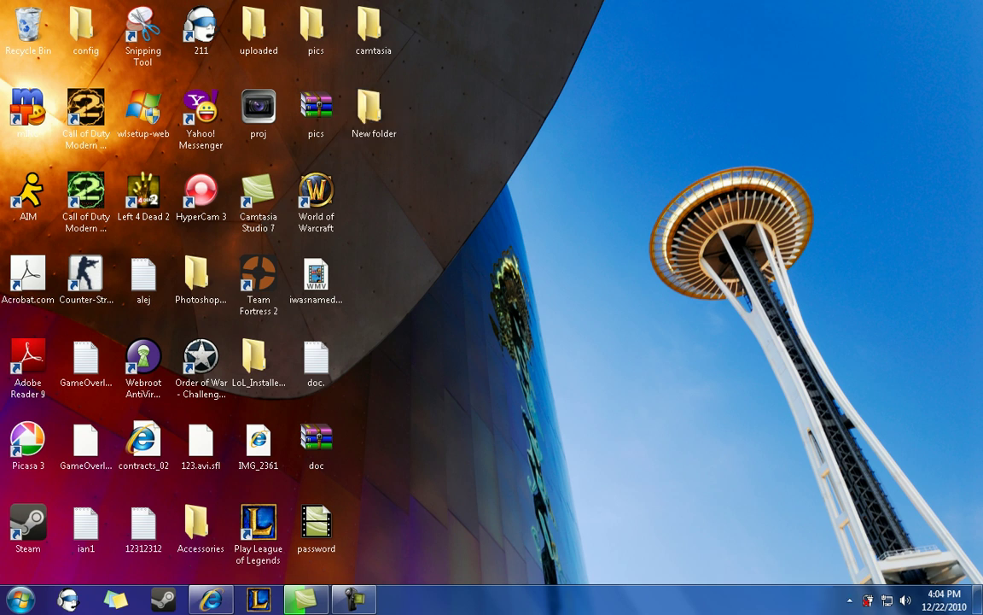
key("super")
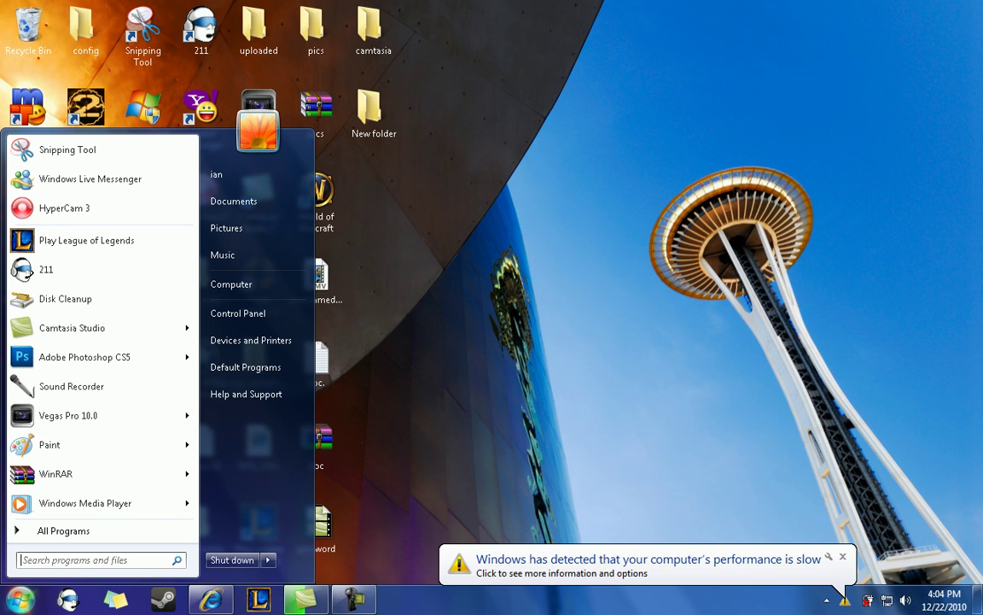
key("super")
key("super")
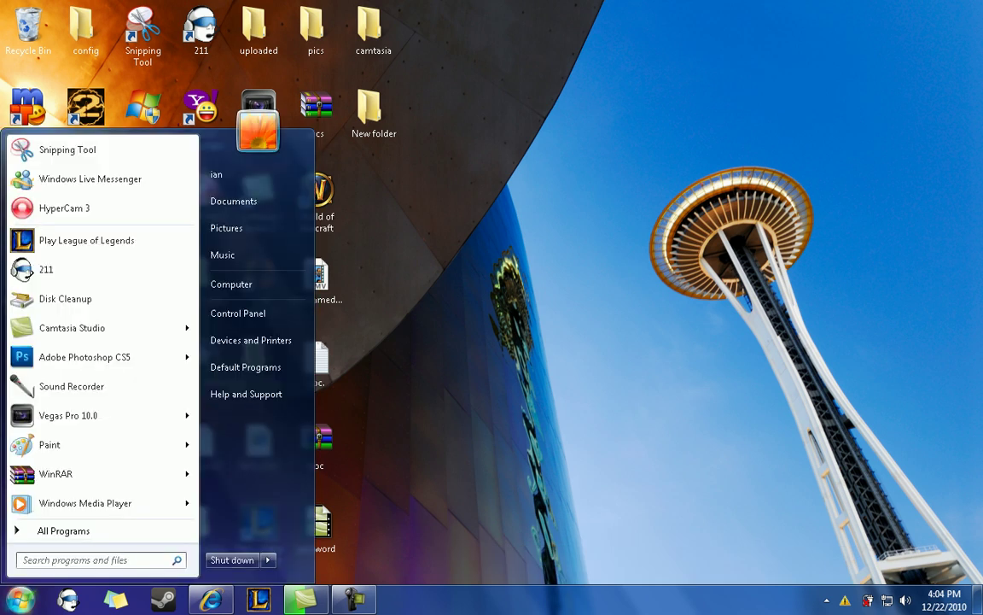
type("cha")
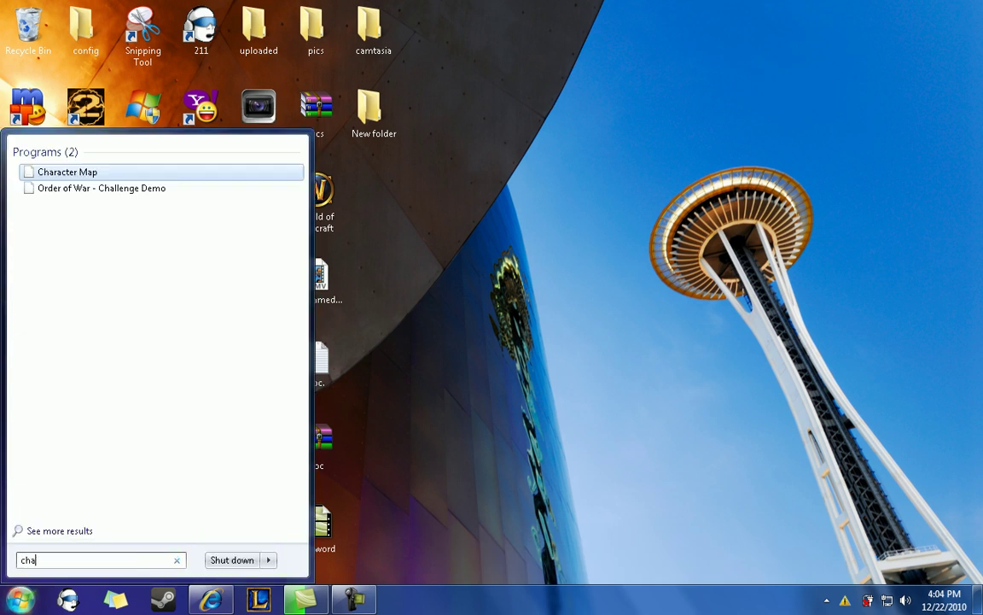
type("rac")
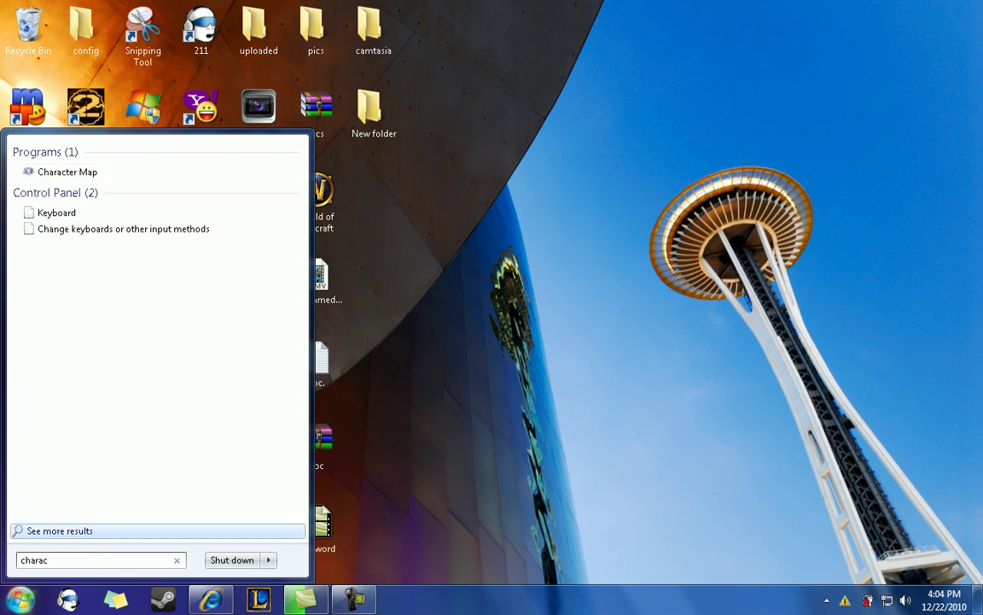
left_click(43, 171)
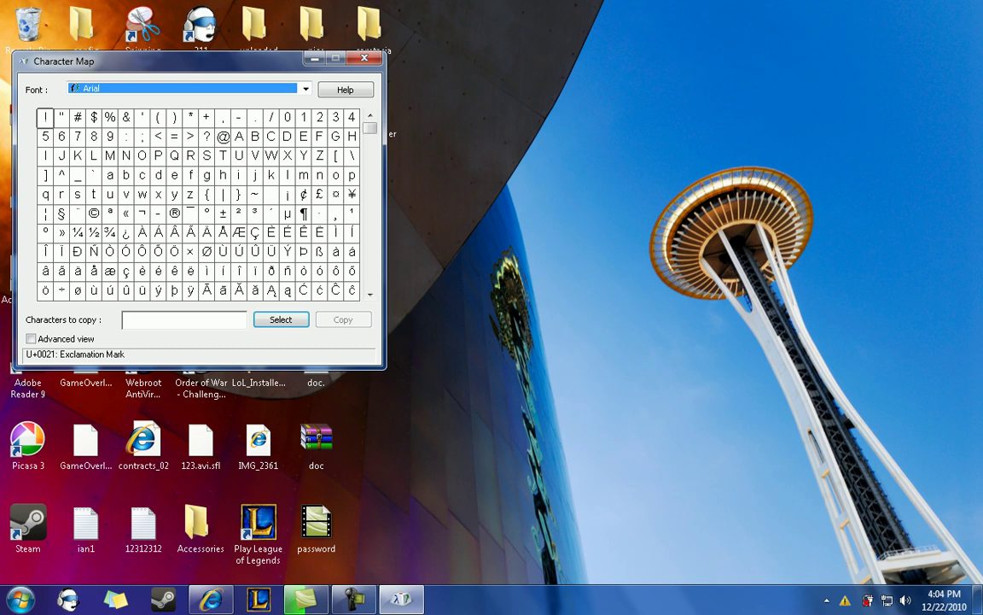
left_click_drag(128, 61, 489, 133)
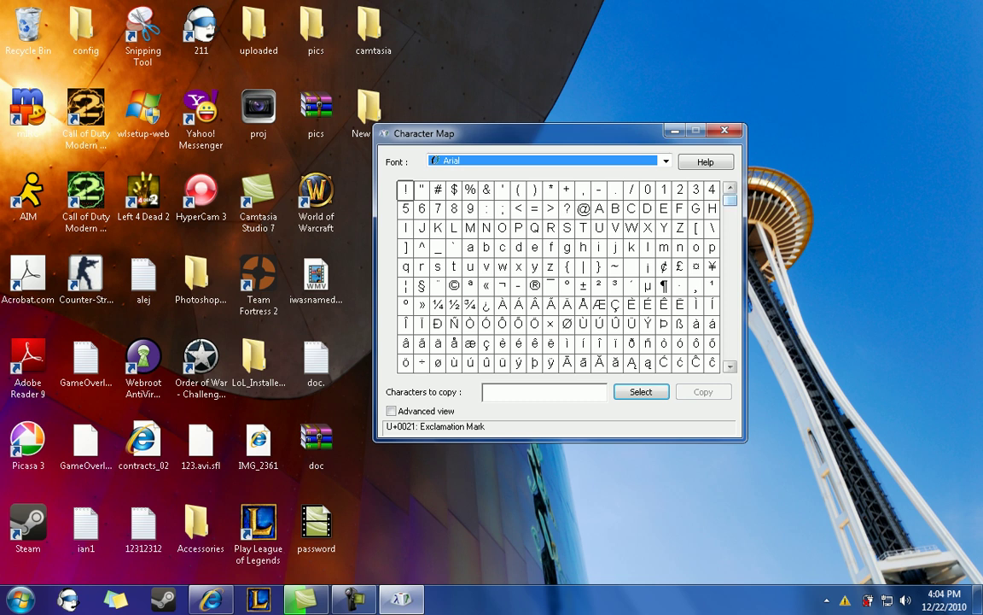
Copy the blank No-Break Space character (U+00A0) from the Arial character set and minimize Character Map.
left_click_drag(438, 190, 583, 209)
mouse_move(730, 199)
left_mouse_down()
mouse_move(730, 224)
mouse_move(730, 200)
left_mouse_up()
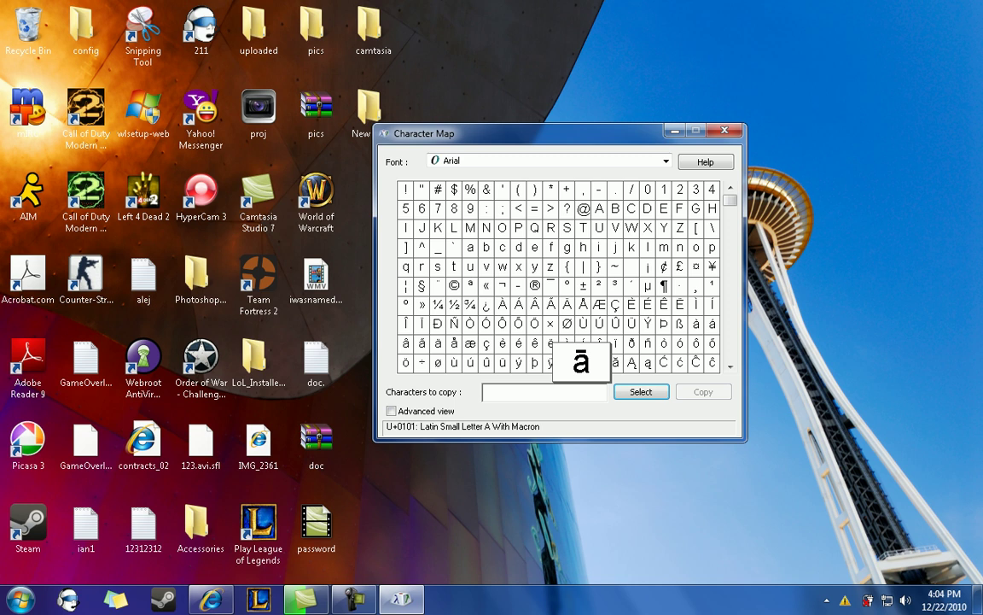
left_click(630, 266)
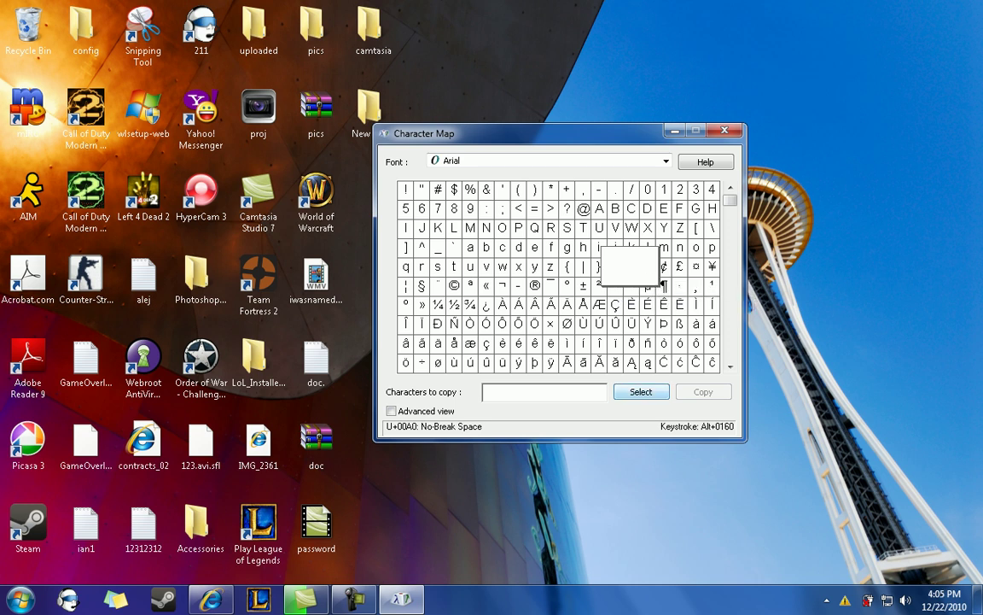
left_click(641, 391)
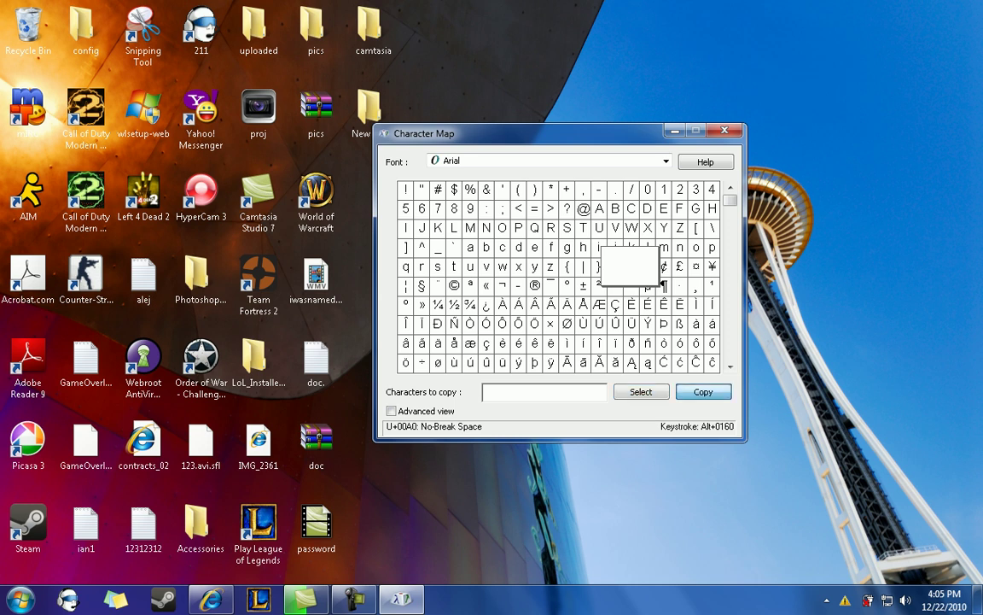
left_click(675, 131)
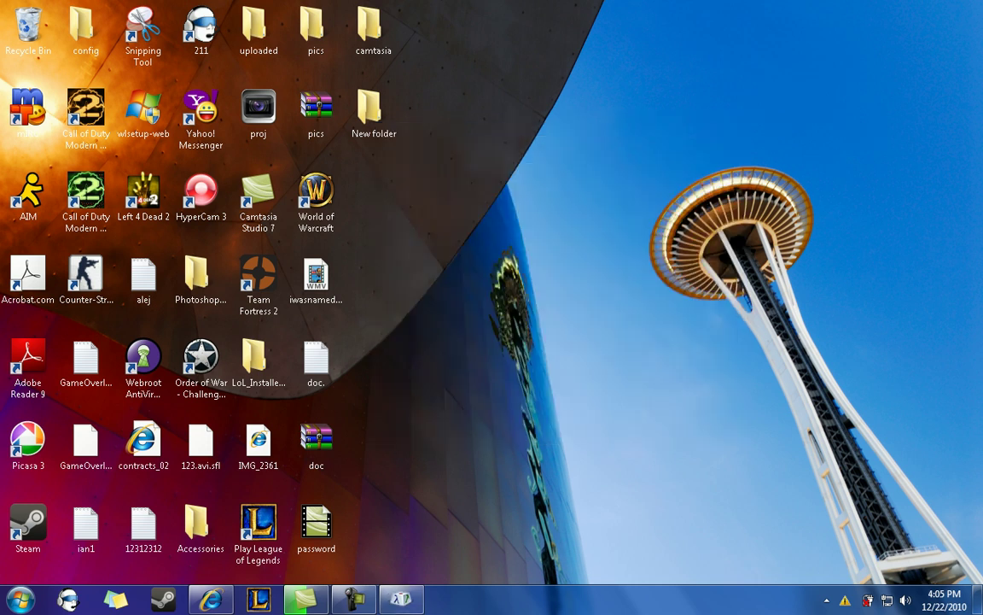
Rename the desktop's "New folder" using only the copied no-break space so that its label is blank.
right_click(372, 128)
key("Escape")
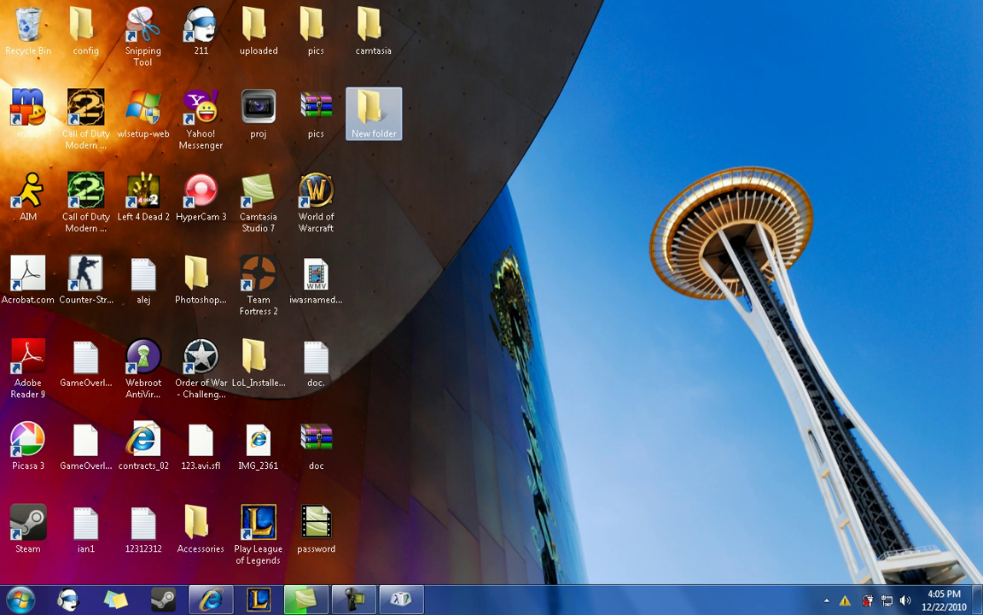
right_click(378, 124)
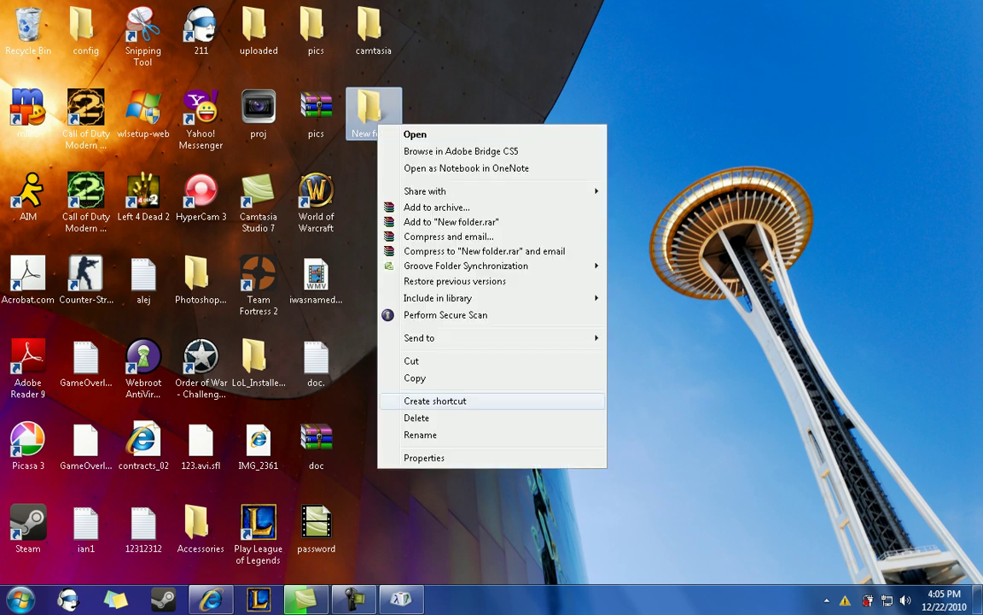
key("Return")
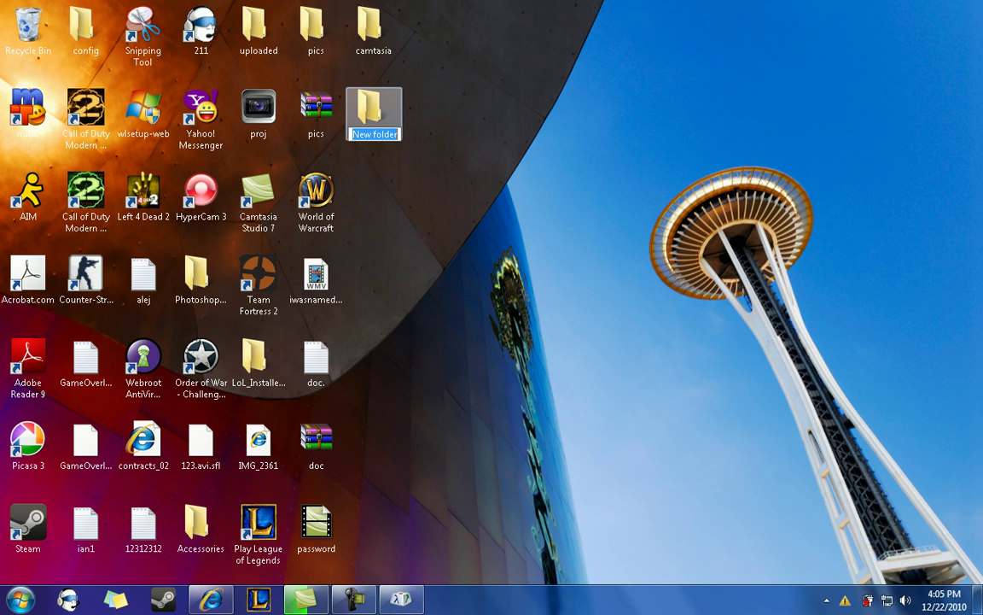
key("shift+F10")
key("Down")
key("Down")
key("Down")
key("Down")
key("Return")
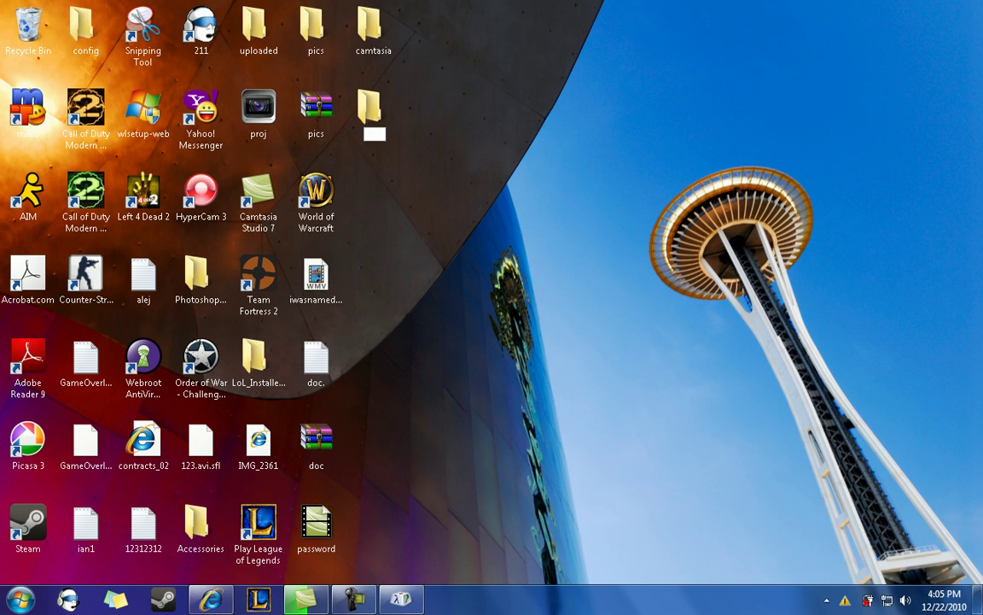
key("Return")
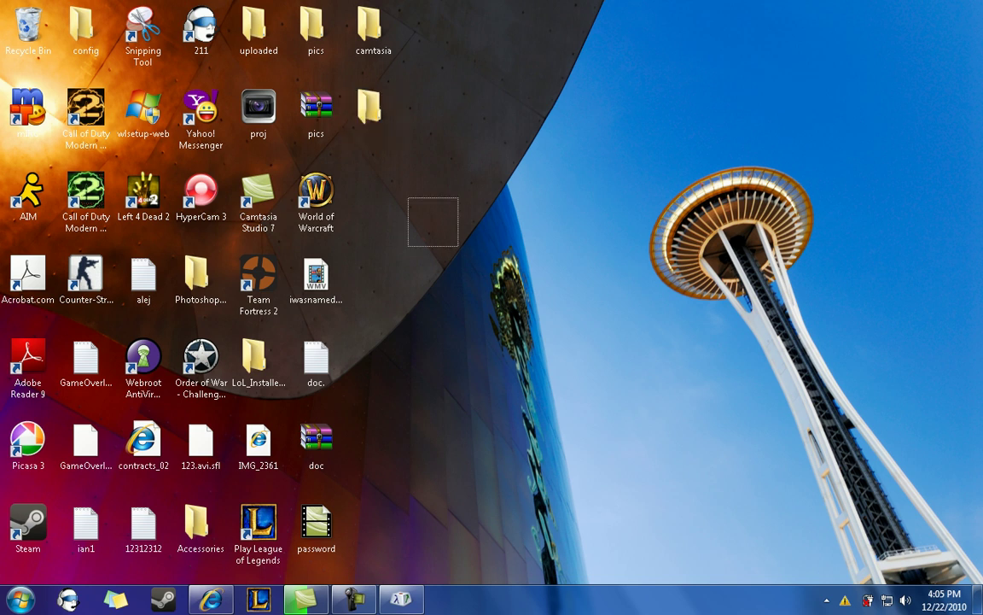
Open the blank-named folder's properties and bring up the icon choices for customizing it.
left_click_drag(376, 173, 397, 191)
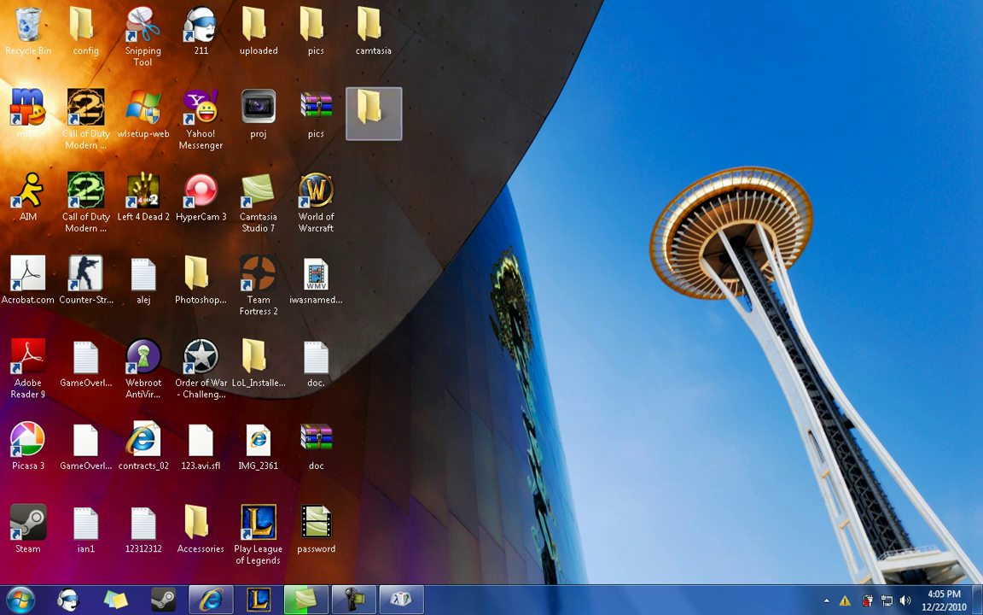
left_click(373, 113)
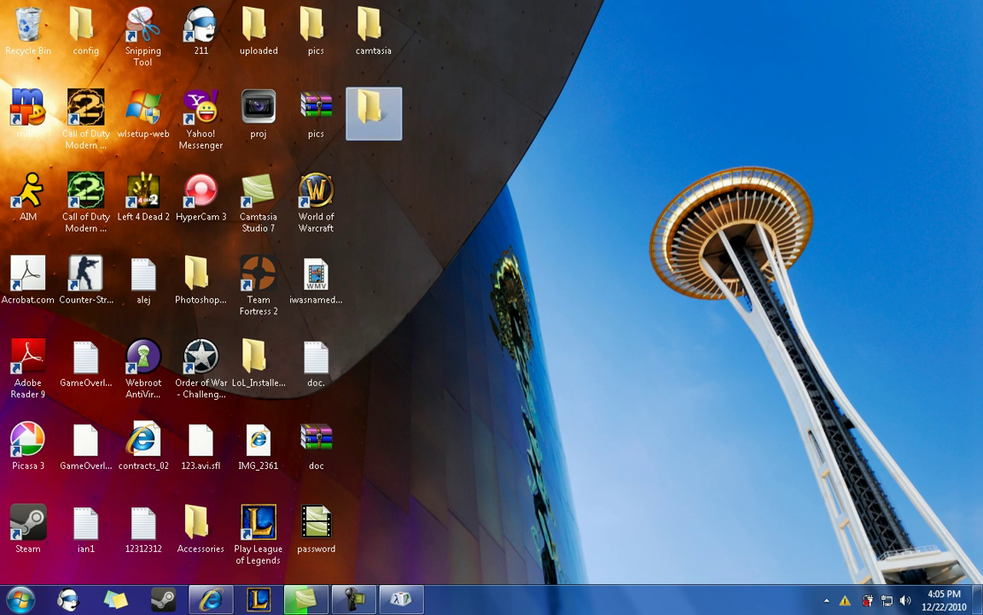
right_click(371, 125)
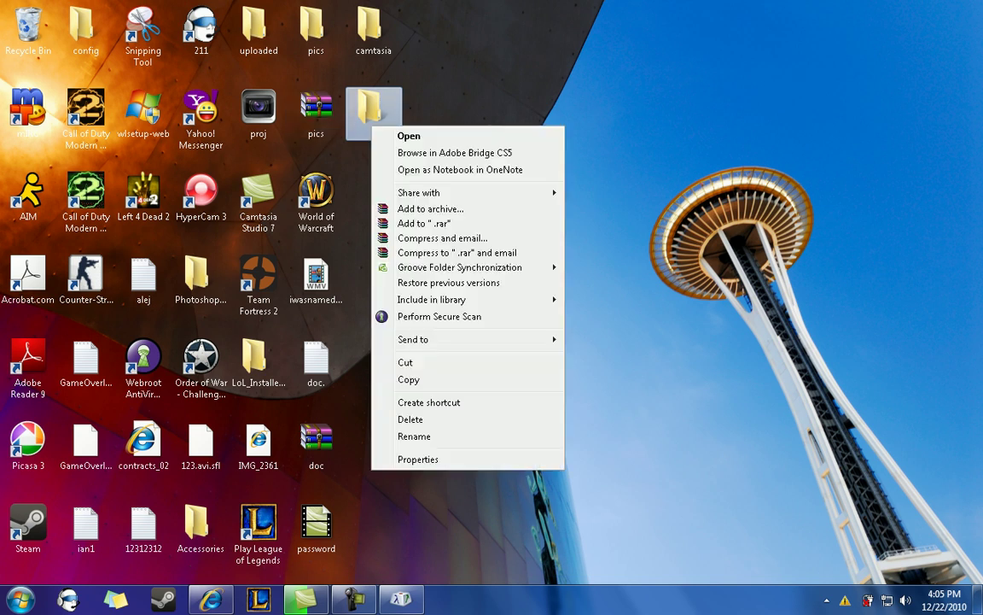
left_click(419, 459)
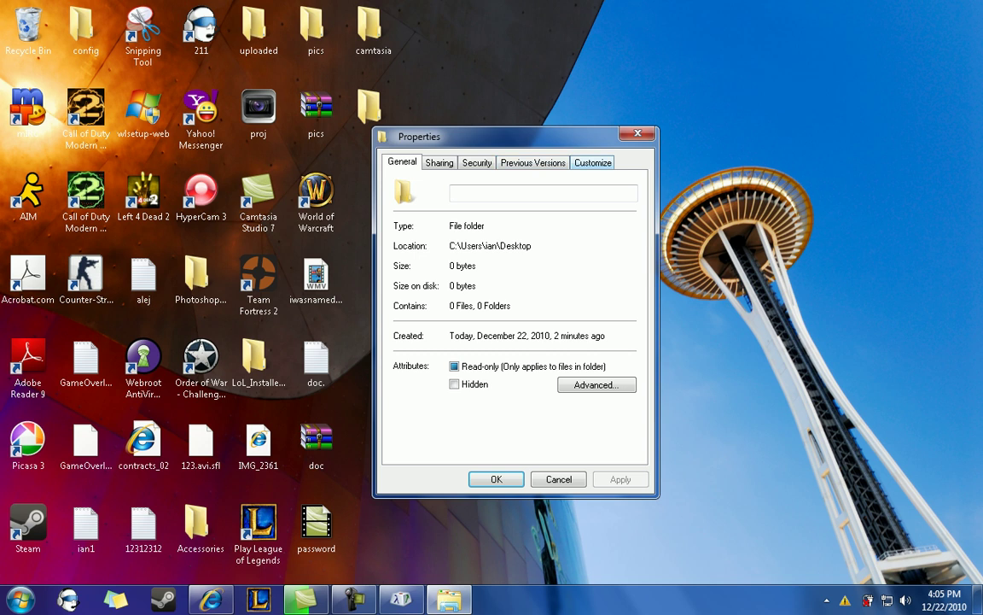
left_click(592, 162)
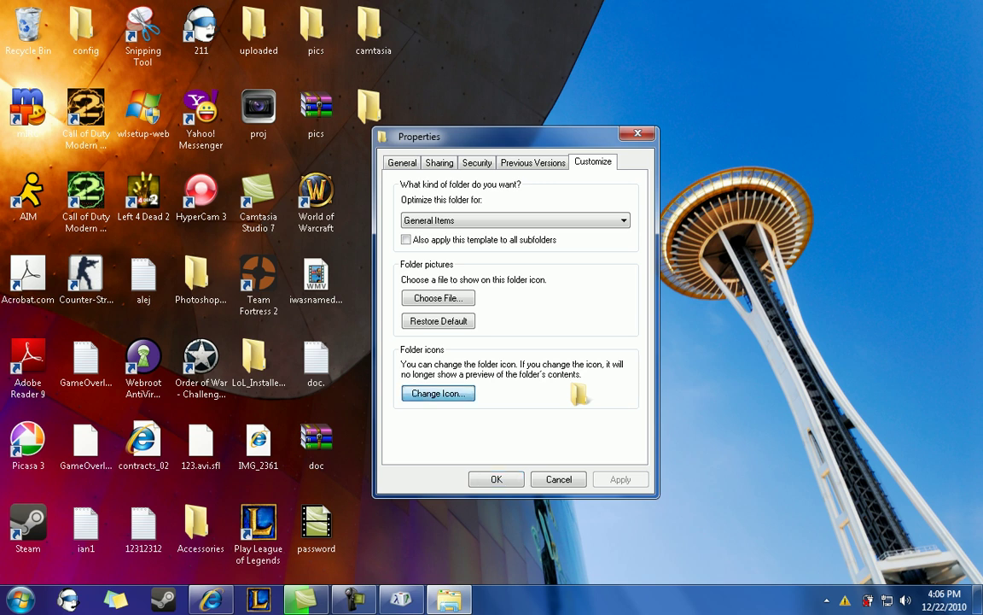
left_click(438, 393)
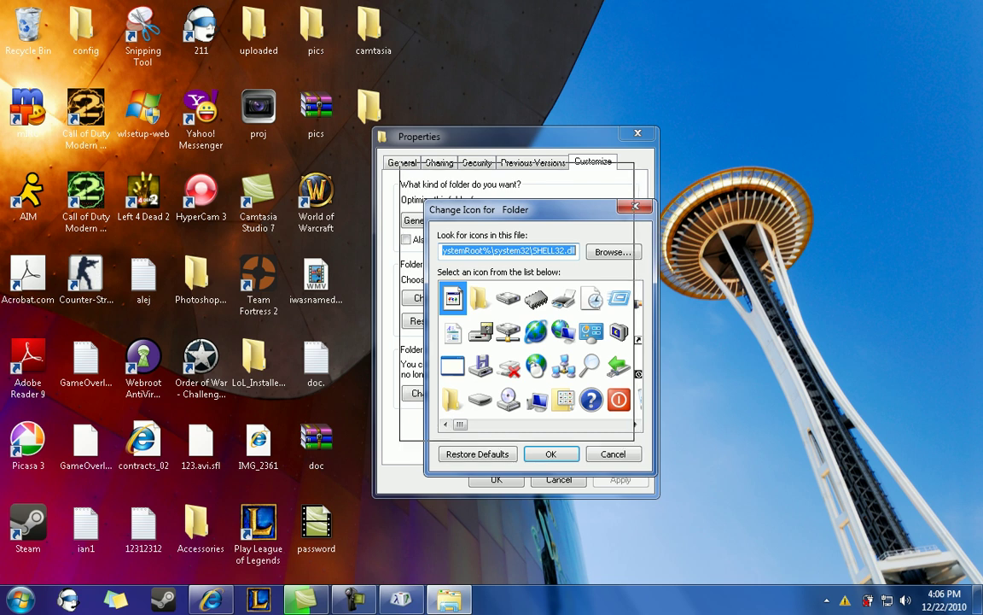
left_click_drag(530, 210, 506, 173)
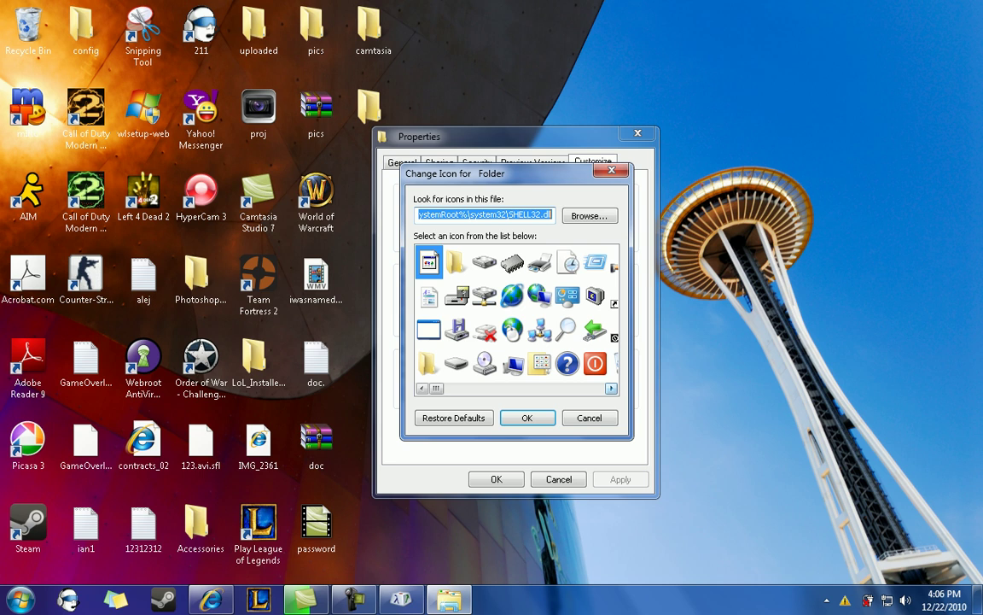
Assign the folder a blank icon from SHELL32.dll, the empty one in the third row after the padlock column, and apply the change.
left_click(611, 387)
left_click(611, 387)
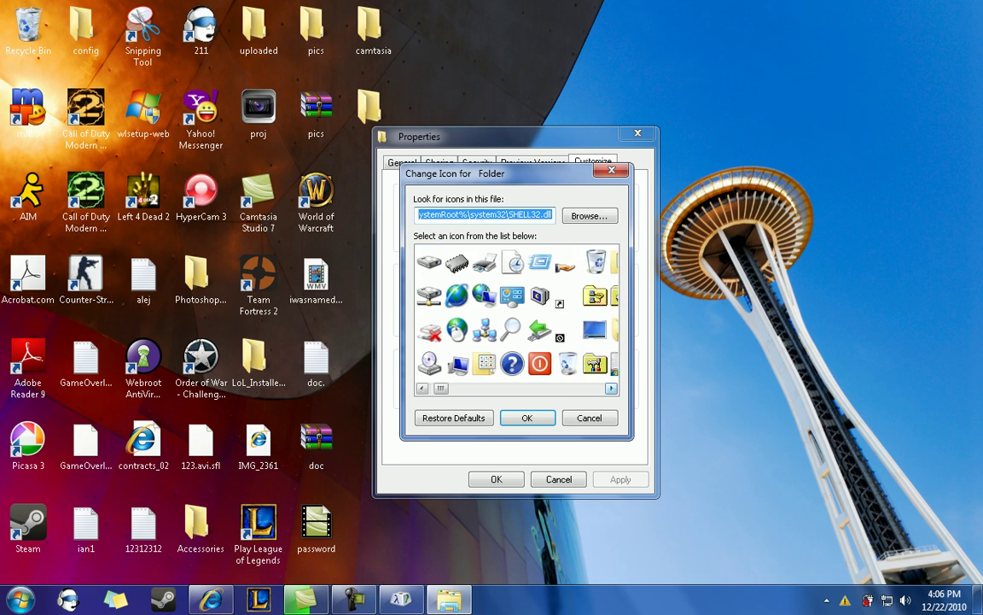
left_click(612, 388)
left_click(612, 387)
left_click(612, 388)
left_click(611, 387)
left_click(611, 388)
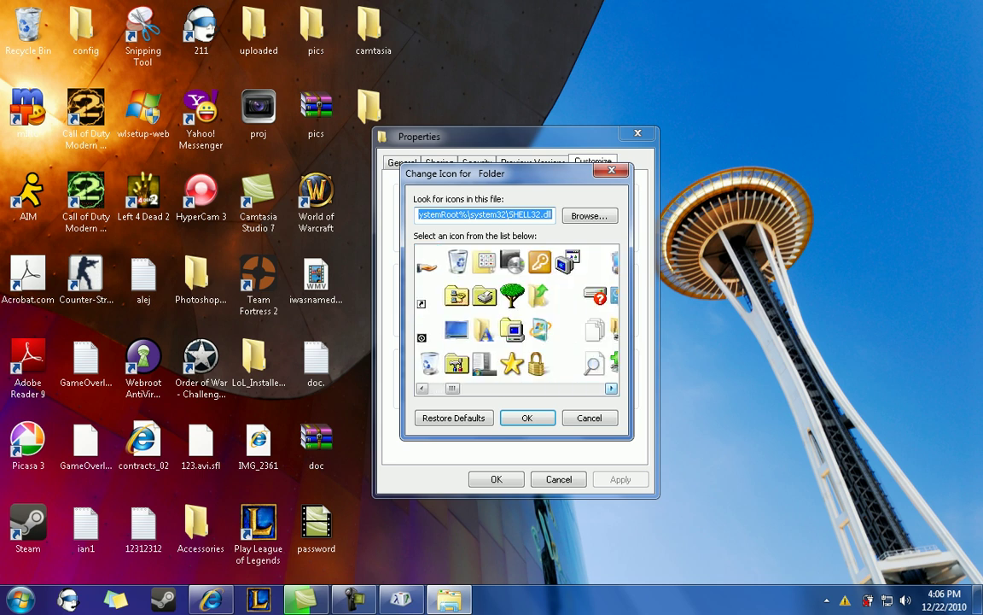
left_click(611, 387)
left_click(611, 388)
left_click(484, 329)
left_click(512, 364)
left_click(512, 329)
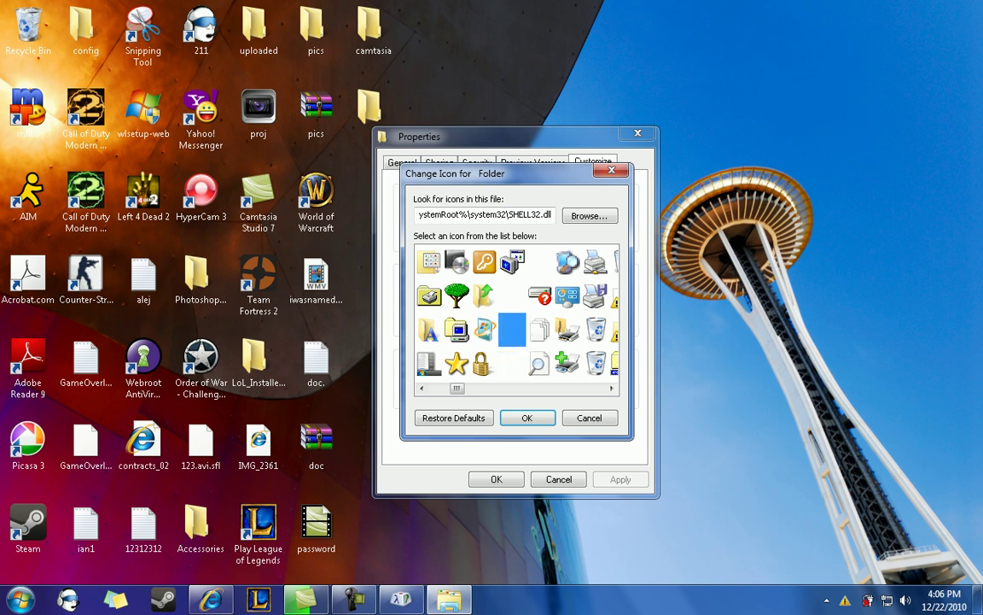
left_click(512, 296)
left_click(512, 330)
left_click(512, 364)
left_click(512, 295)
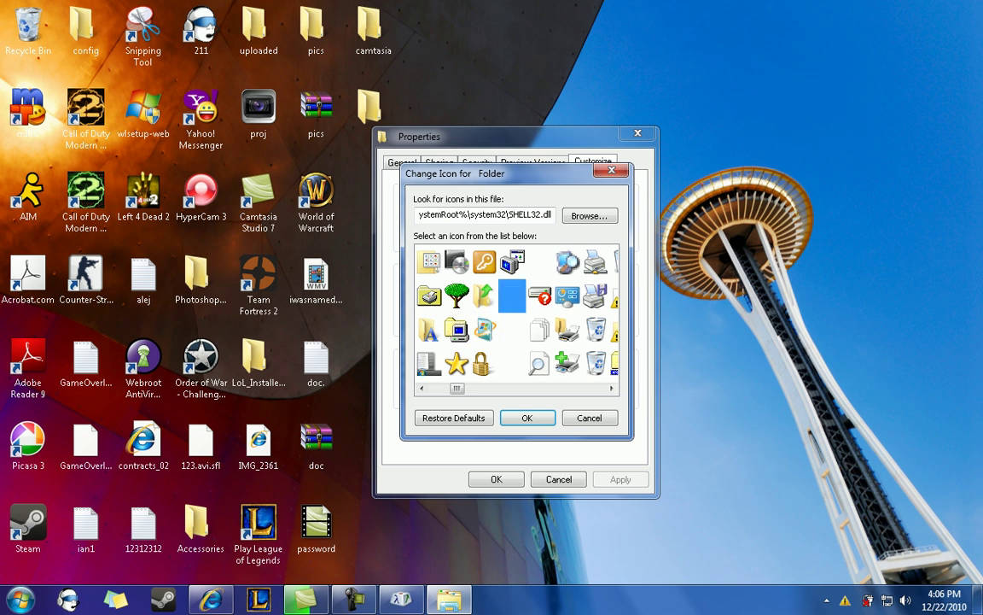
left_click(512, 330)
left_click(512, 363)
left_click(512, 330)
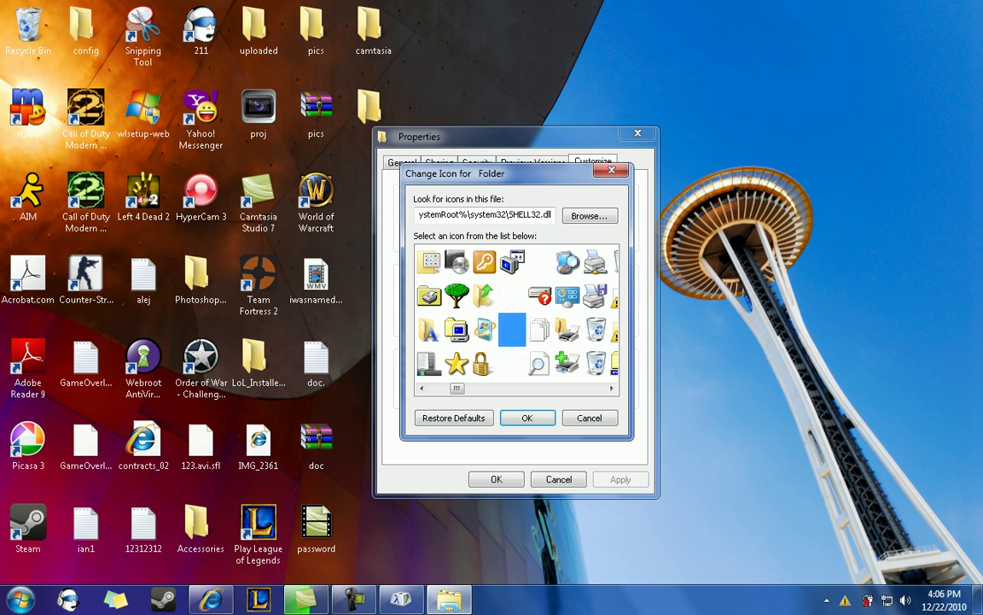
left_click(527, 418)
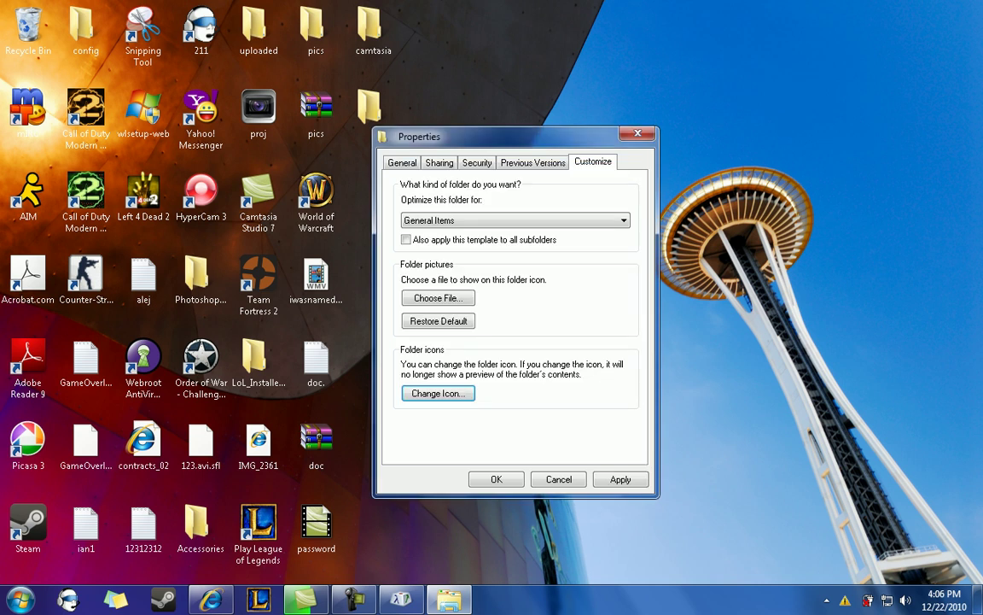
left_click_drag(444, 136, 541, 85)
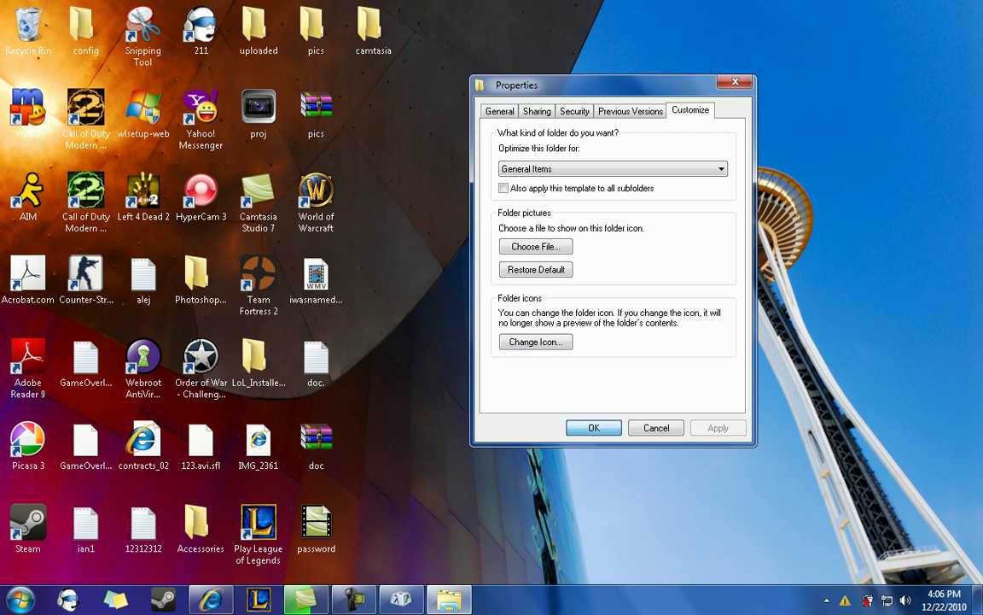
left_click(594, 427)
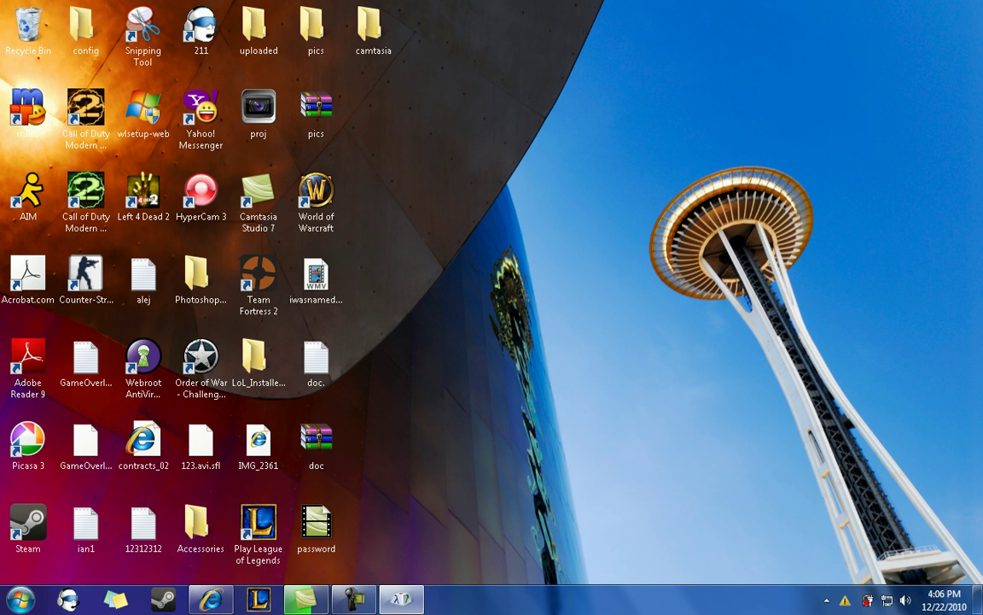
Check the invisible folder below the camtasia folder by repeatedly selecting and deselecting it on the desktop.
left_click(374, 114)
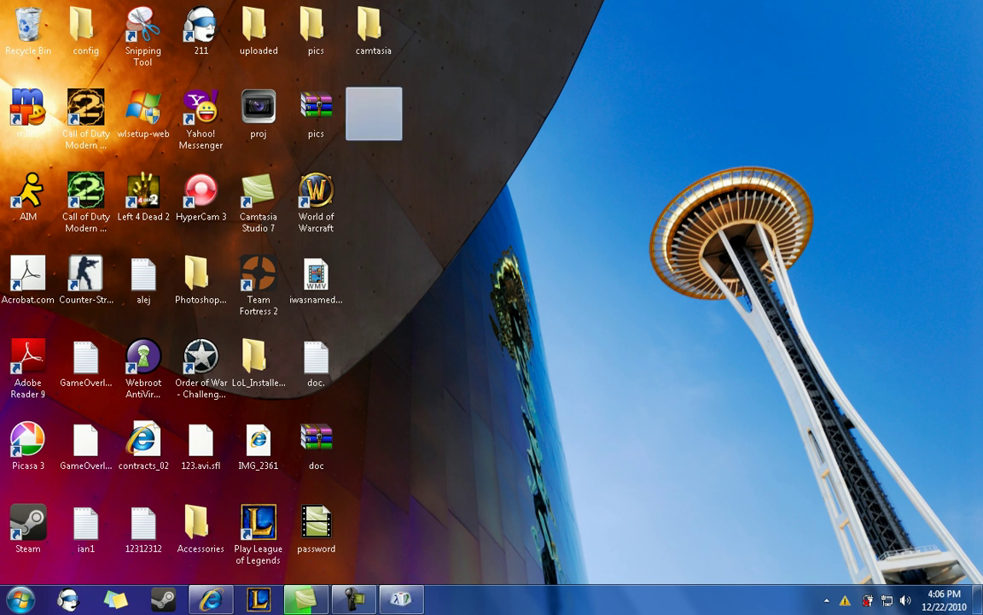
left_click_drag(374, 113, 374, 197)
left_click(373, 197)
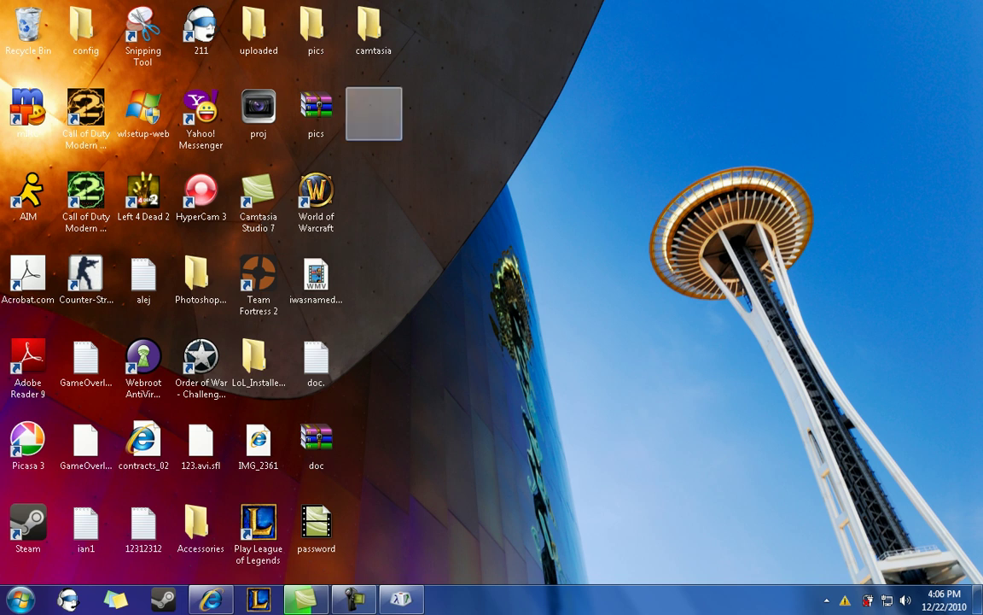
left_click(374, 114)
left_click(374, 113)
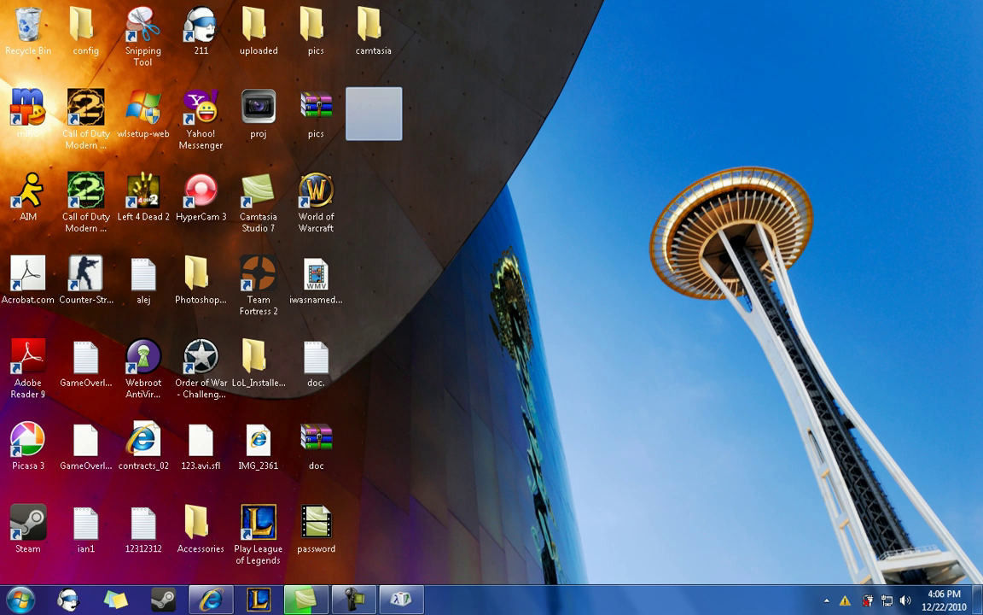
left_click_drag(374, 113, 338, 102)
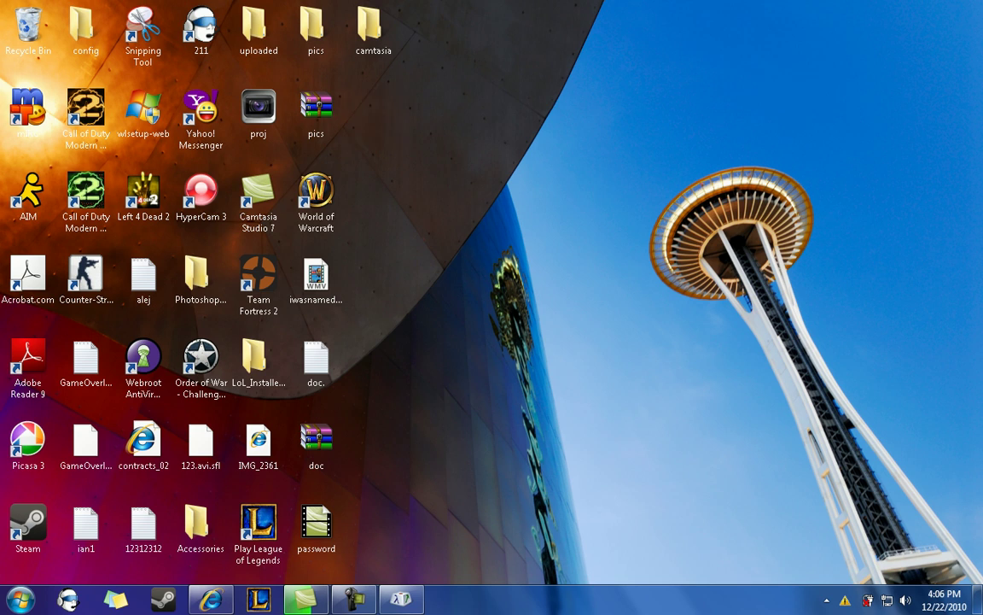
left_click(374, 113)
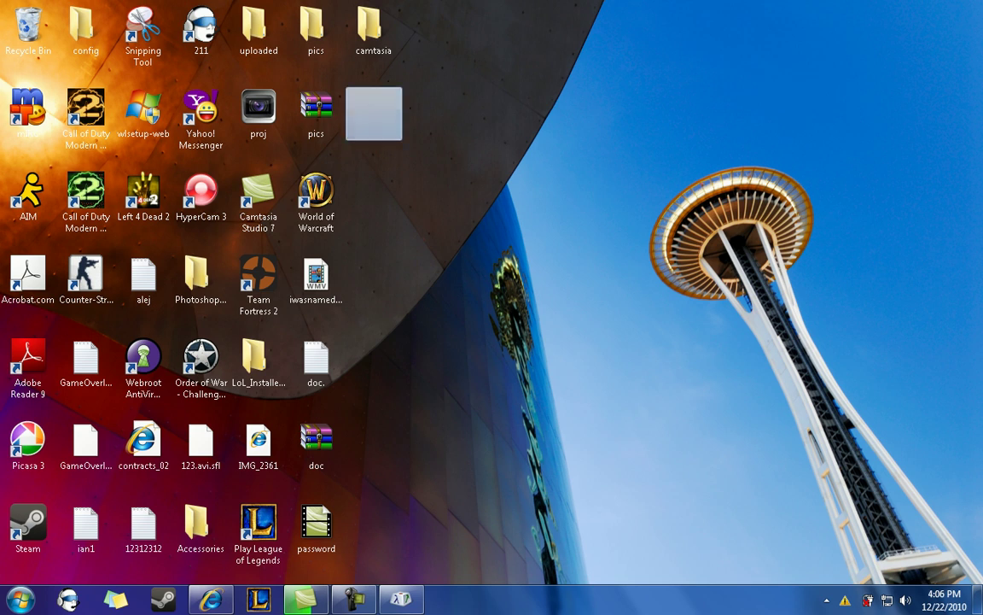
left_click_drag(468, 268, 446, 256)
left_click(374, 114)
left_click(452, 256)
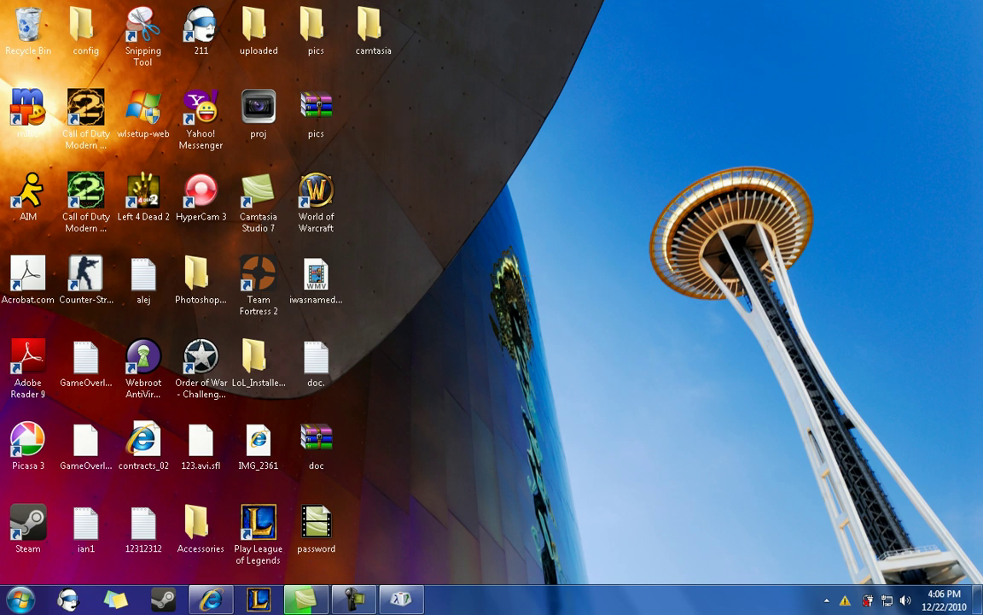